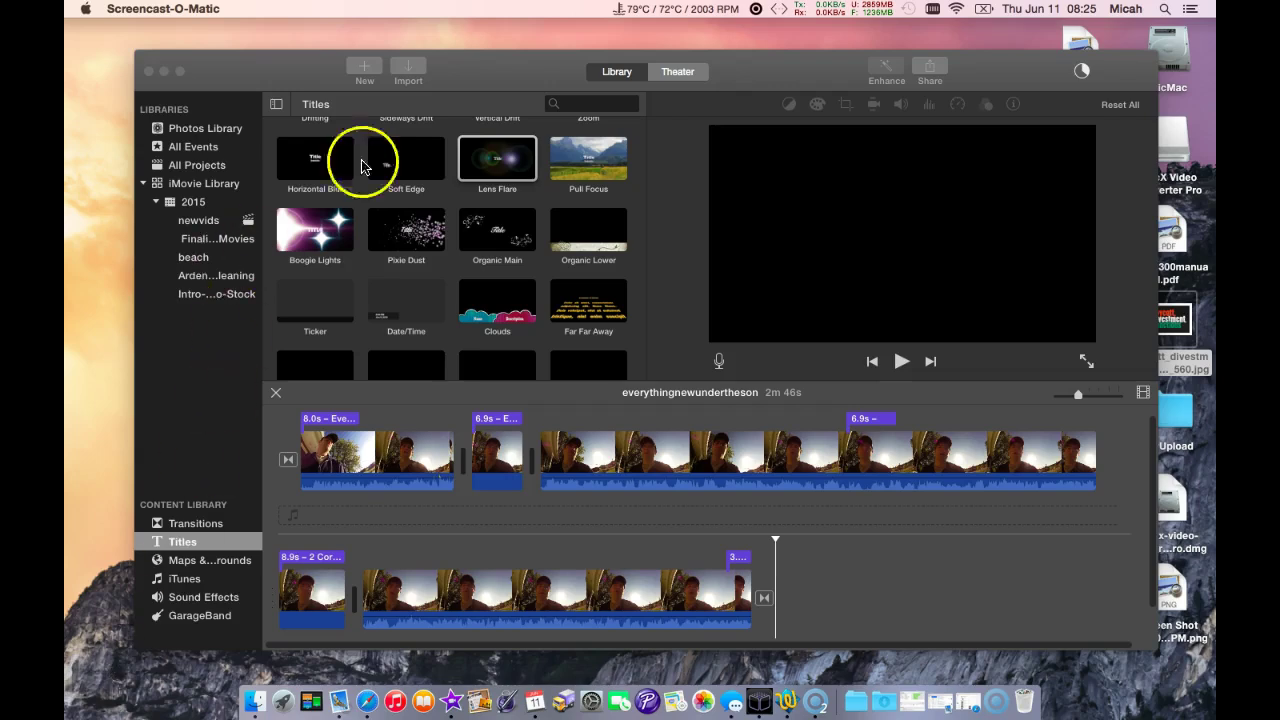
Show TG Pro's menu-bar readout, with CPU Diode at 79°C and GPU Diode at 72°C.
left_click(634, 10)
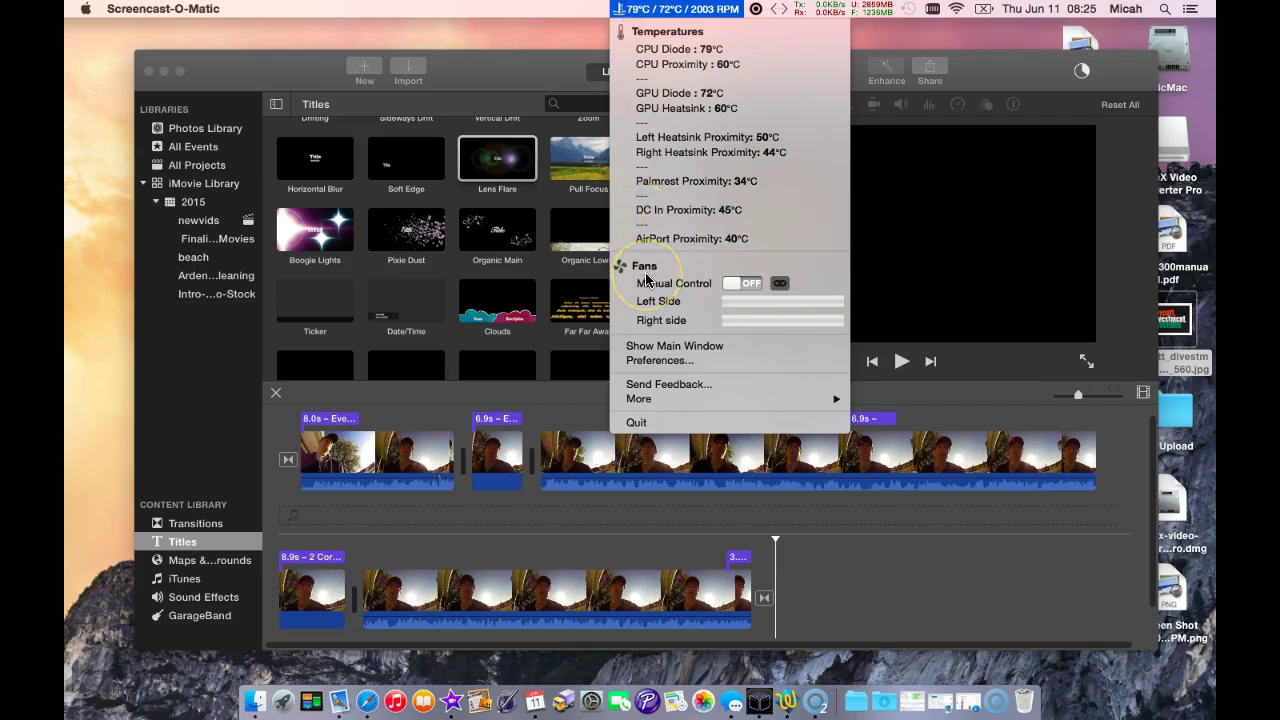
Open TG Pro's main sensor window, then bring the menu-bar temperature readout back up.
left_click(674, 48)
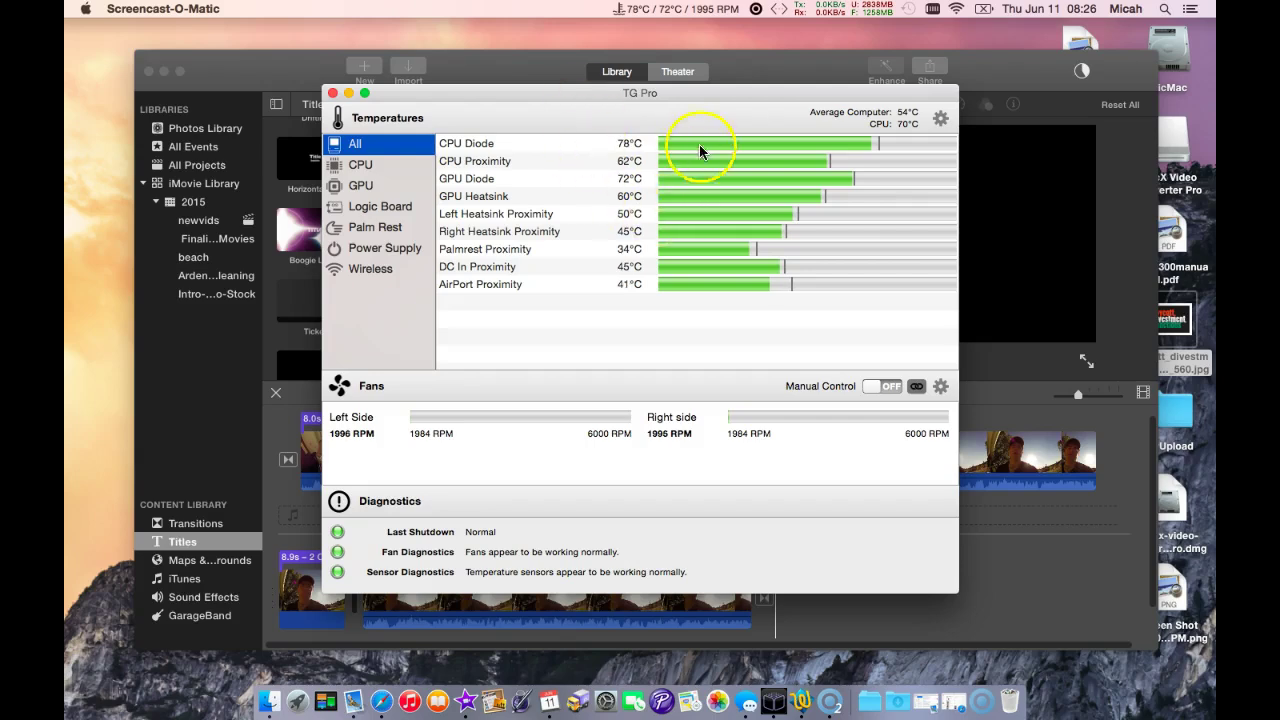
left_click(662, 9)
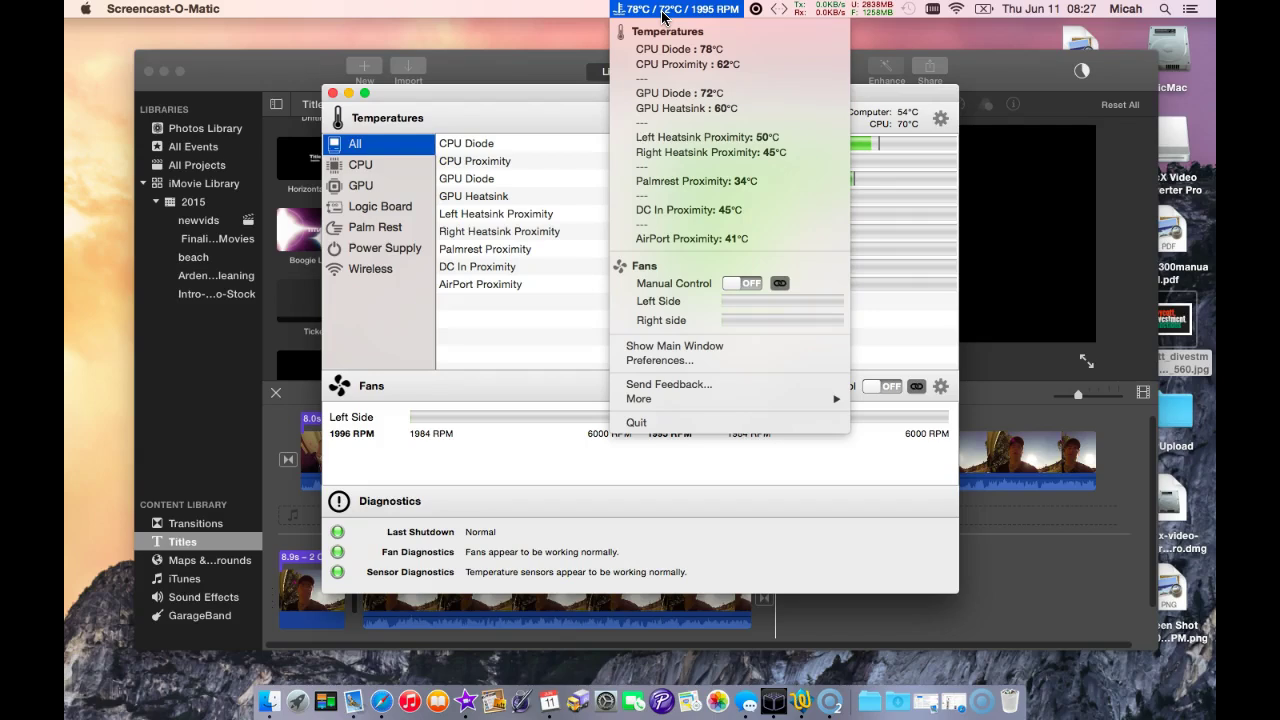
Close the menu-bar dropdown, returning to the main window with fans at 1995 and 2003 RPM.
left_click(630, 14)
left_click(640, 14)
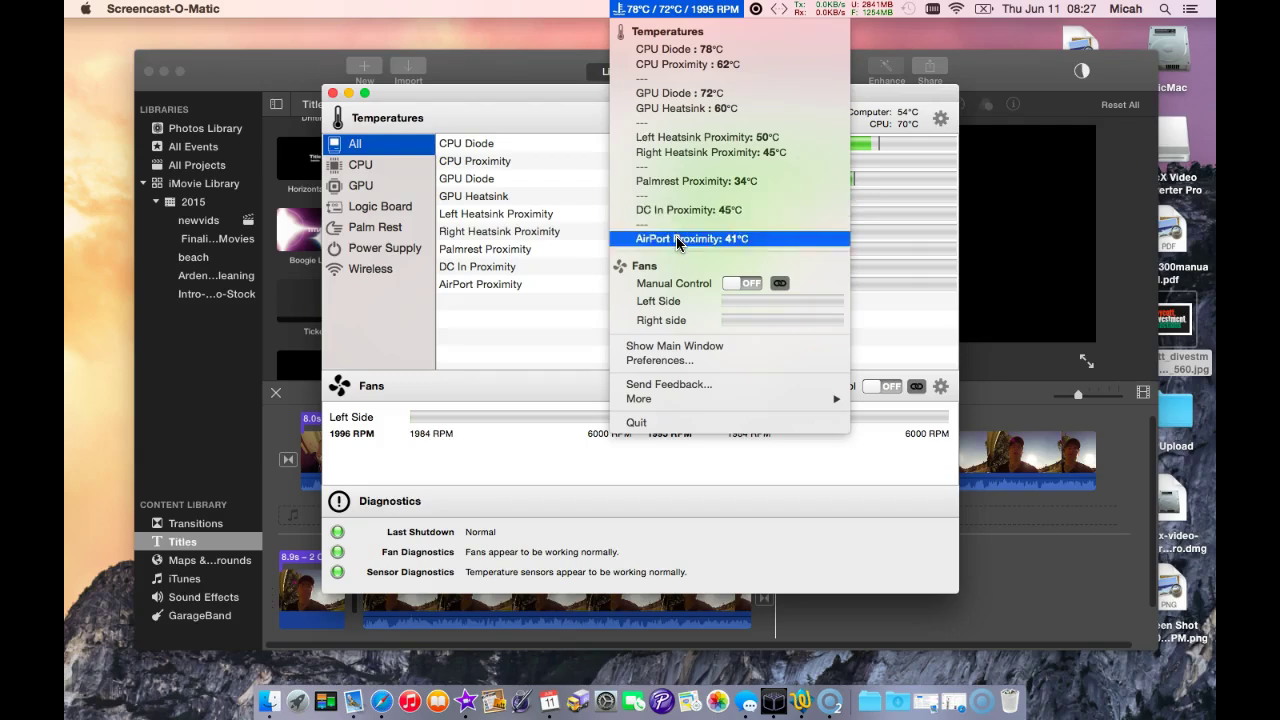
left_click(673, 302)
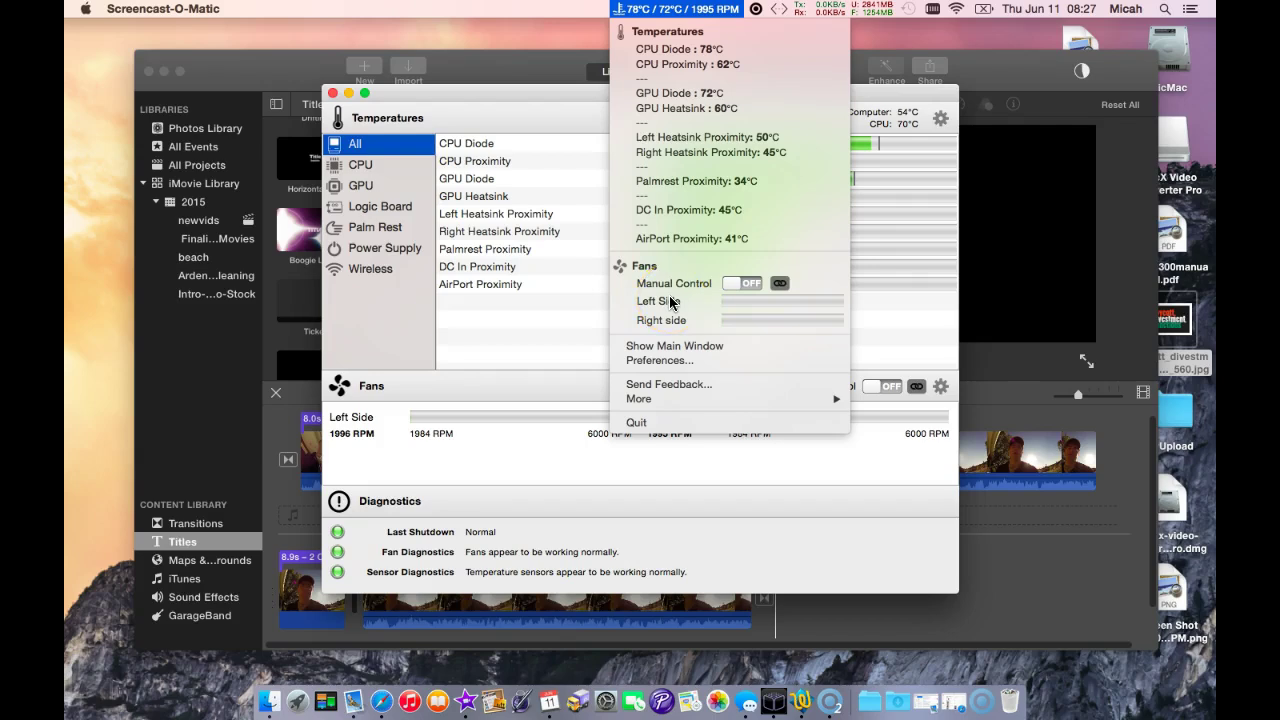
left_click(570, 125)
left_click(555, 99)
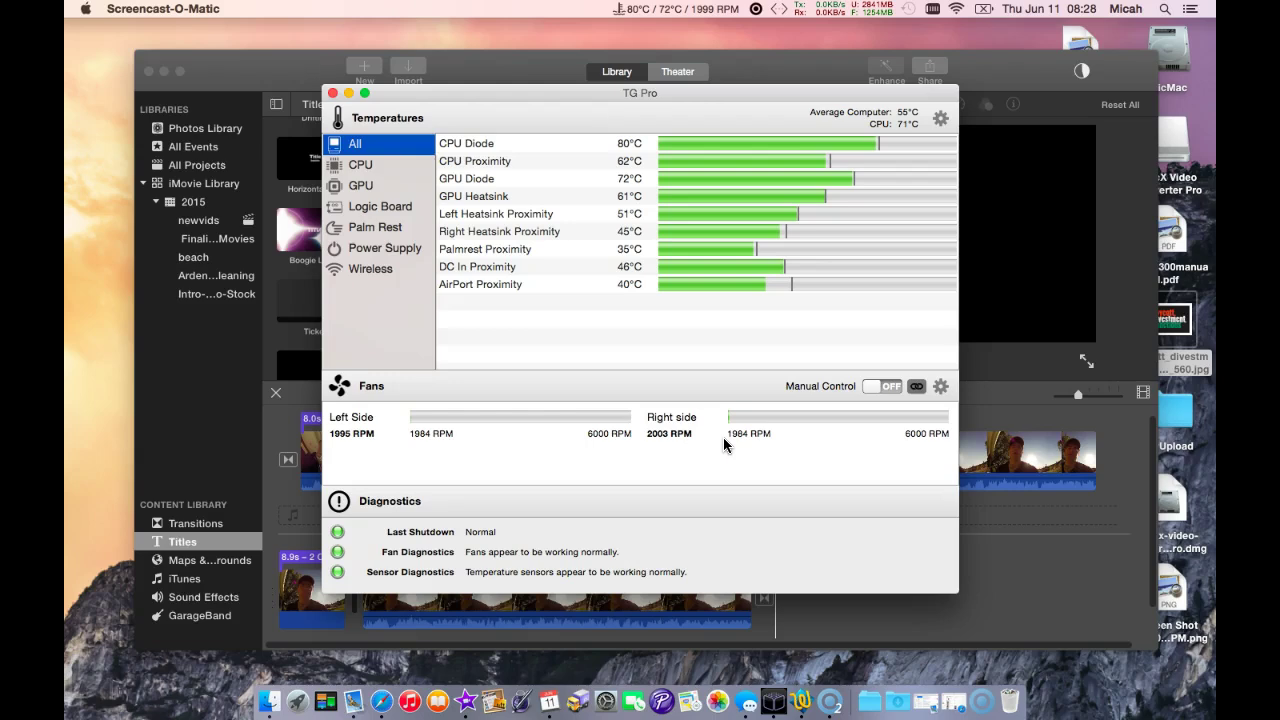
Open Fan preferences and inspect the Auto Boost rule: 50% when Average CPU exceeds 70 °C.
left_click(941, 119)
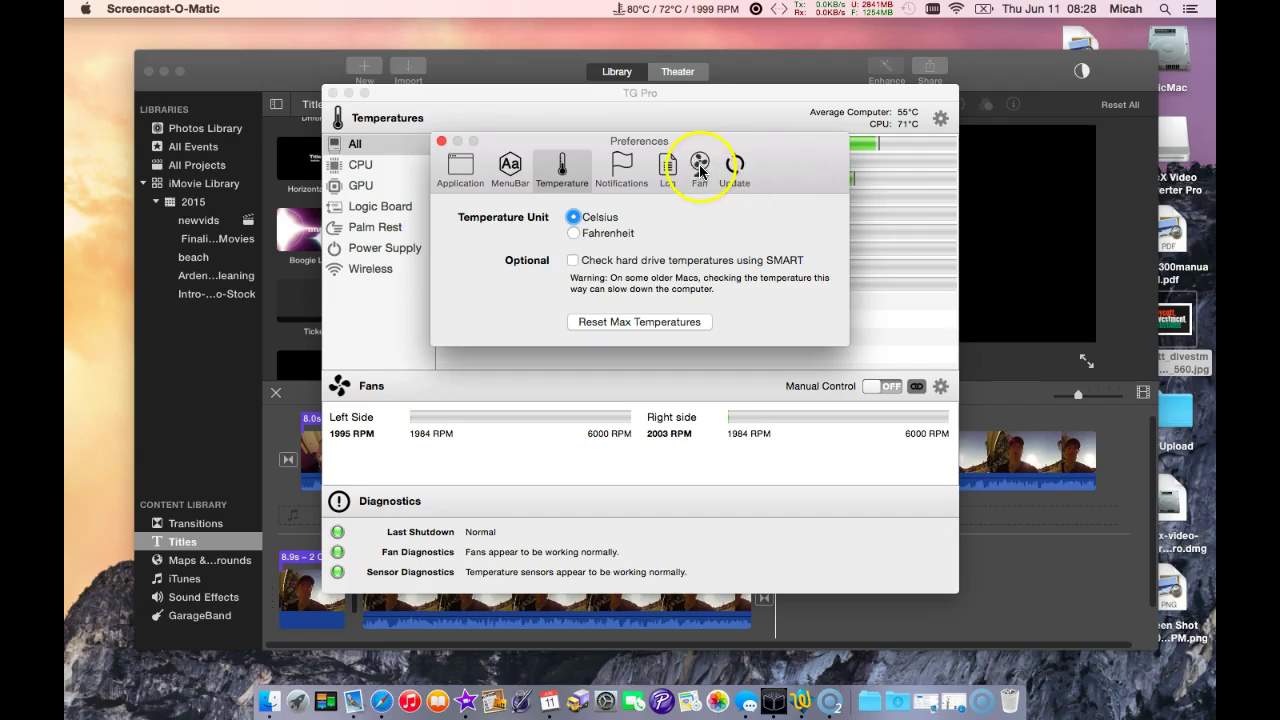
left_click(700, 168)
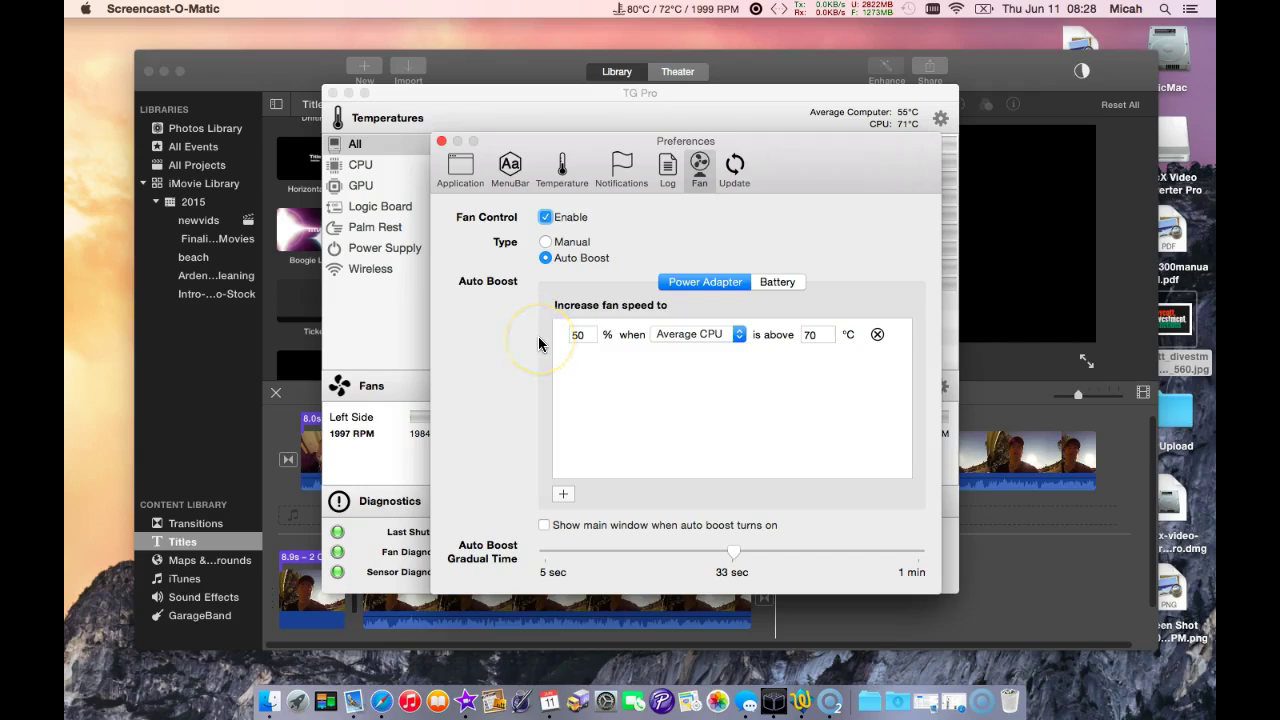
double_click(818, 334)
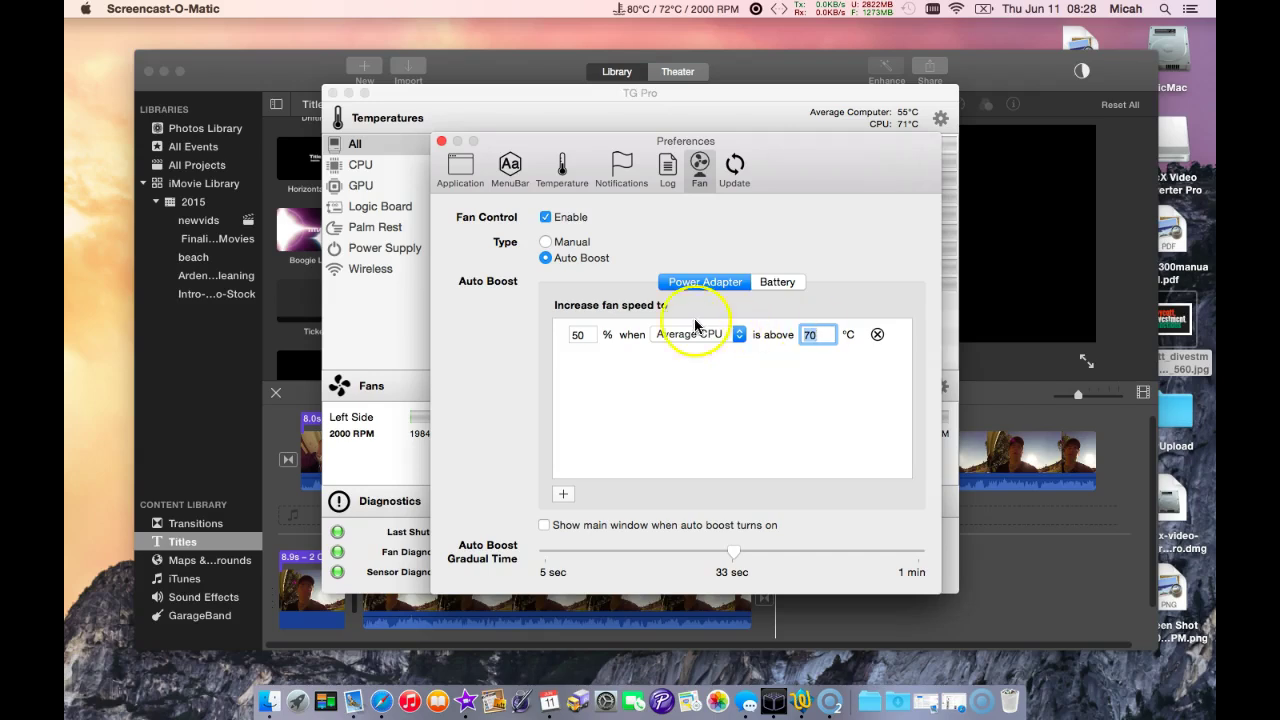
left_click(588, 334)
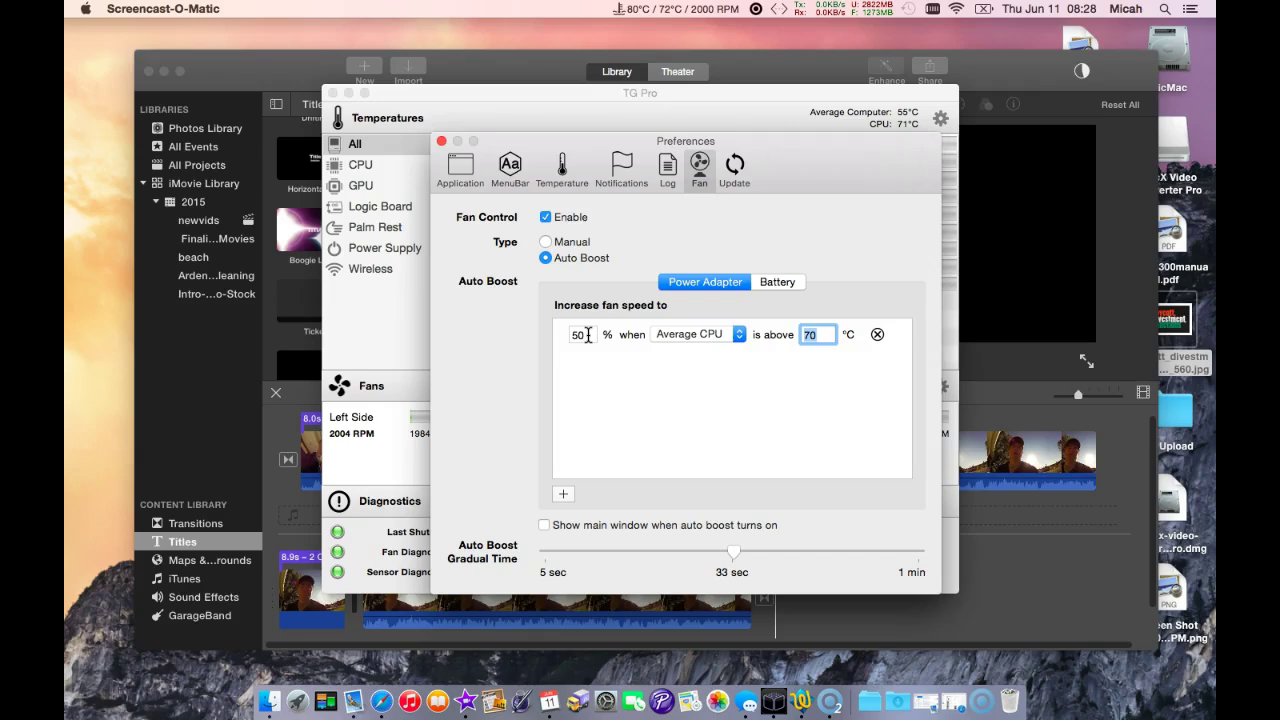
left_click(505, 346)
Check the fan readout in the menu bar and return to Preferences.
left_click(589, 97)
left_click(676, 9)
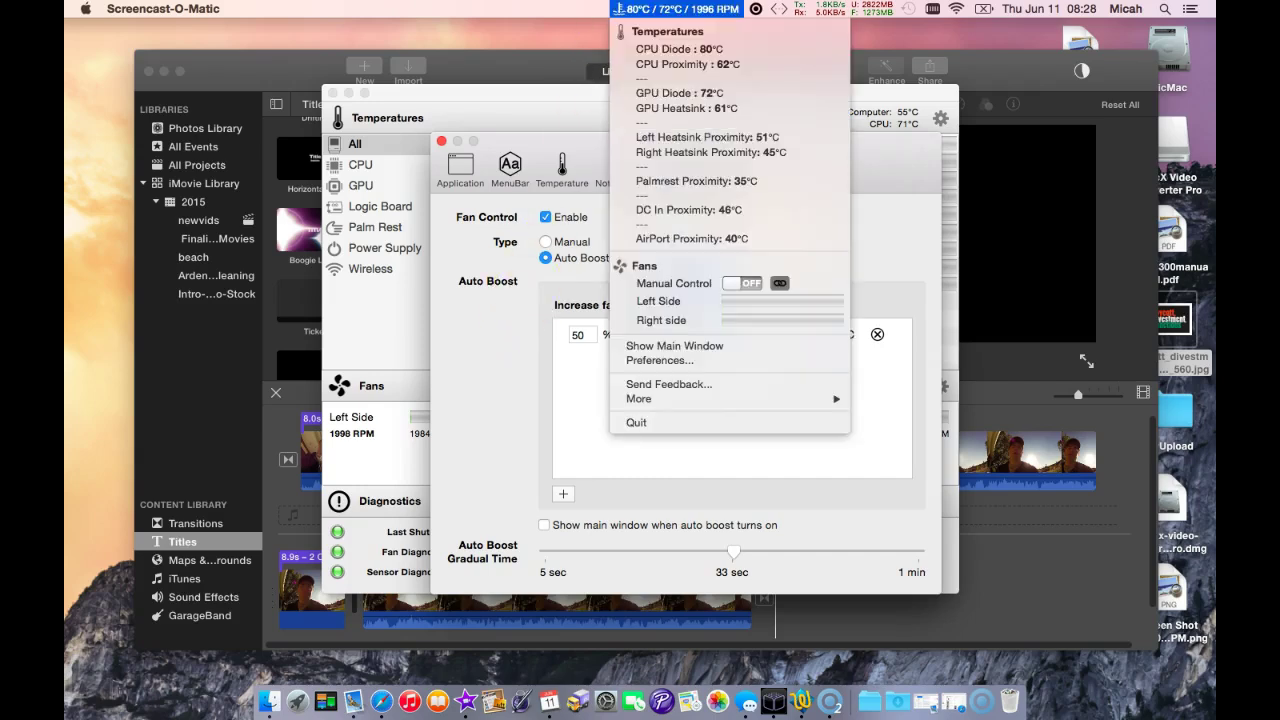
left_click(530, 314)
Raise the Auto Boost fan speed to 100% and shorten its gradual time below 33 sec.
left_click(578, 336)
key("BackSpace")
key("BackSpace")
type("1000")
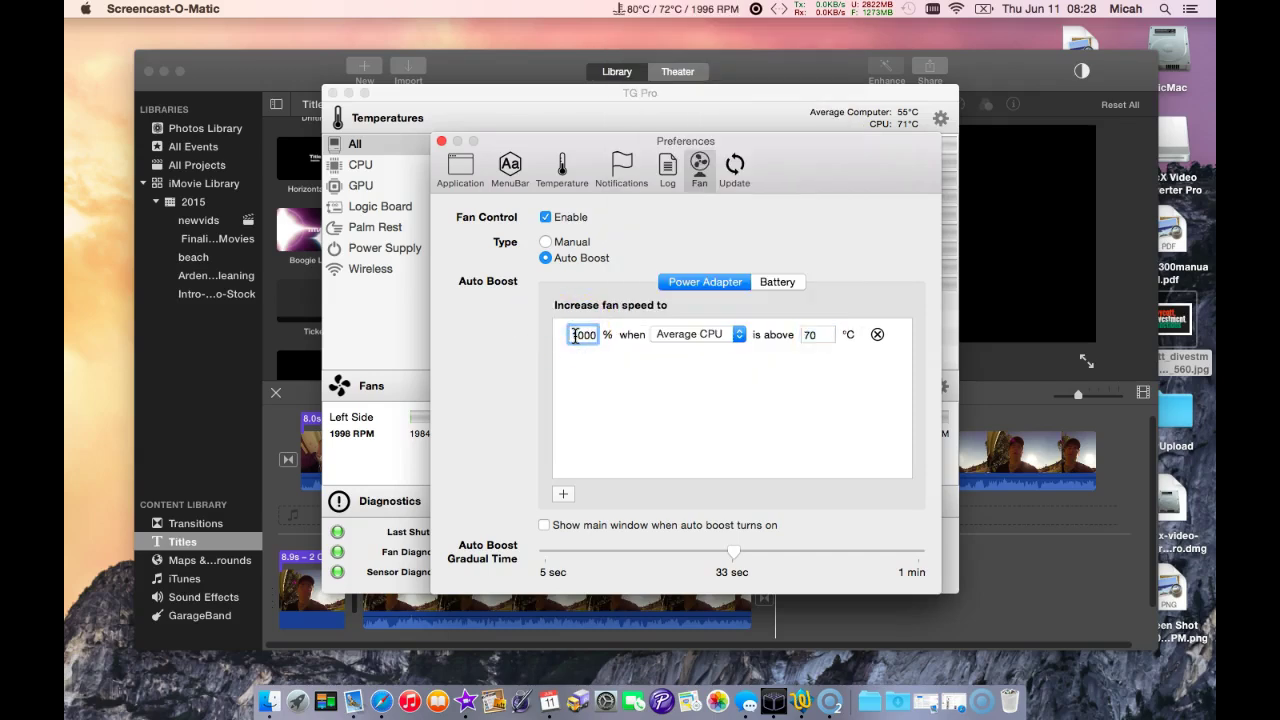
key("BackSpace")
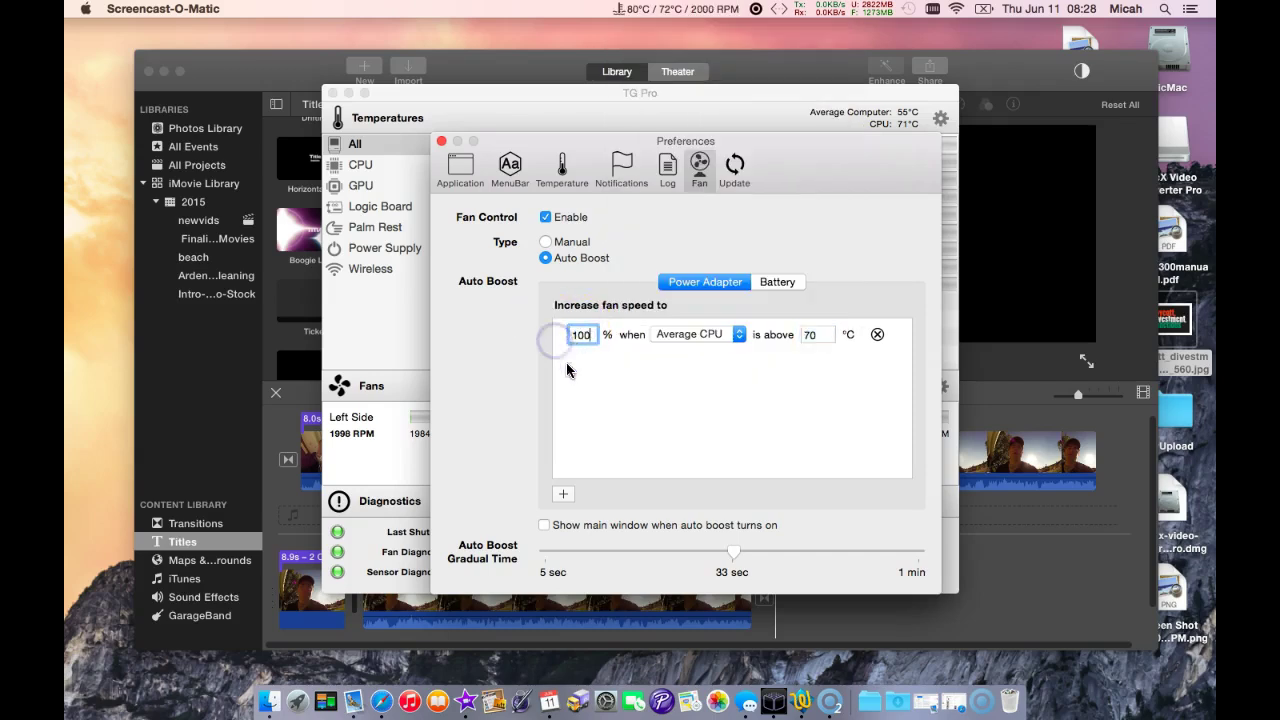
left_click(572, 374)
left_click(660, 607)
left_click(659, 550)
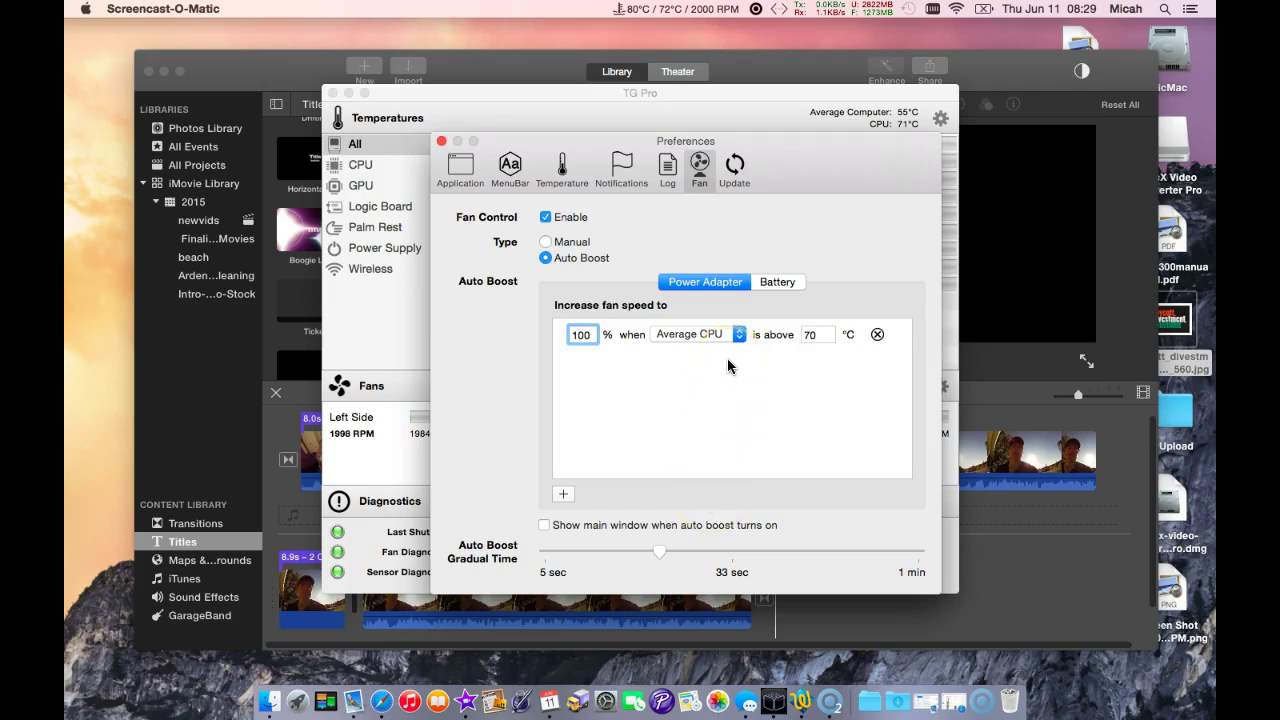
Try Manual fan control, check fan speeds in the readout, then switch back to Auto Boost.
left_click(673, 177)
left_click(700, 175)
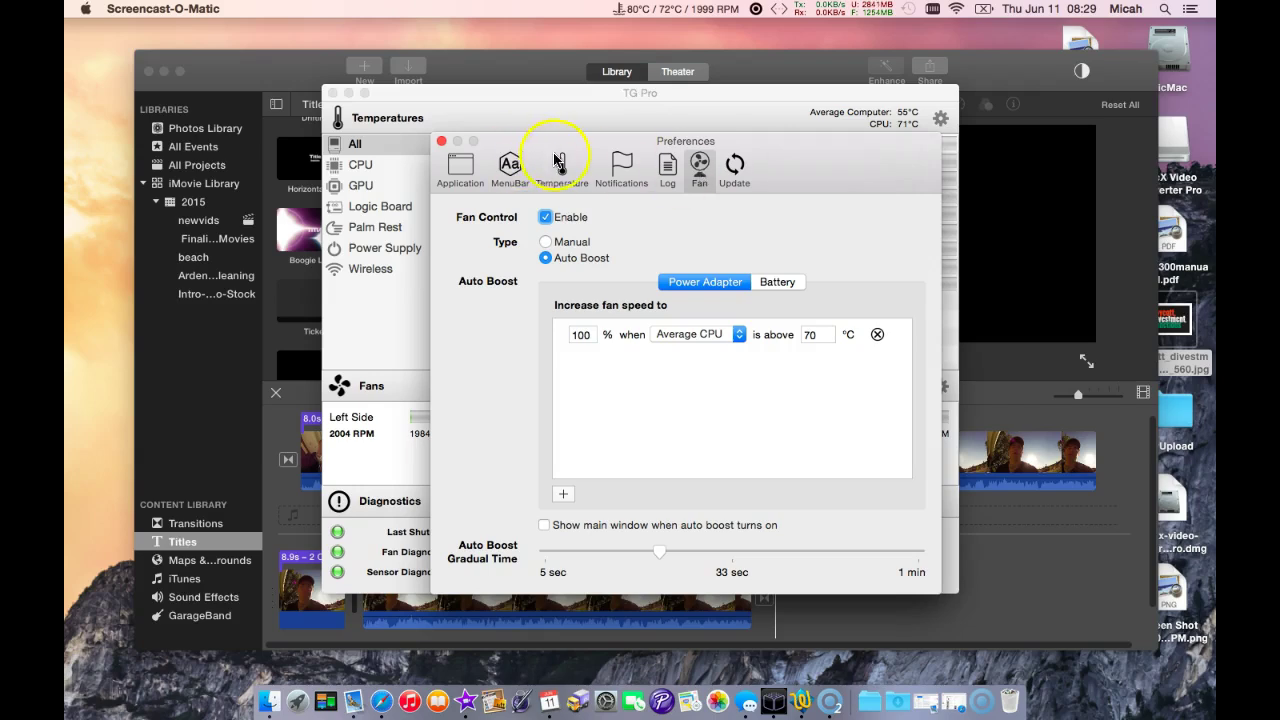
left_click(546, 244)
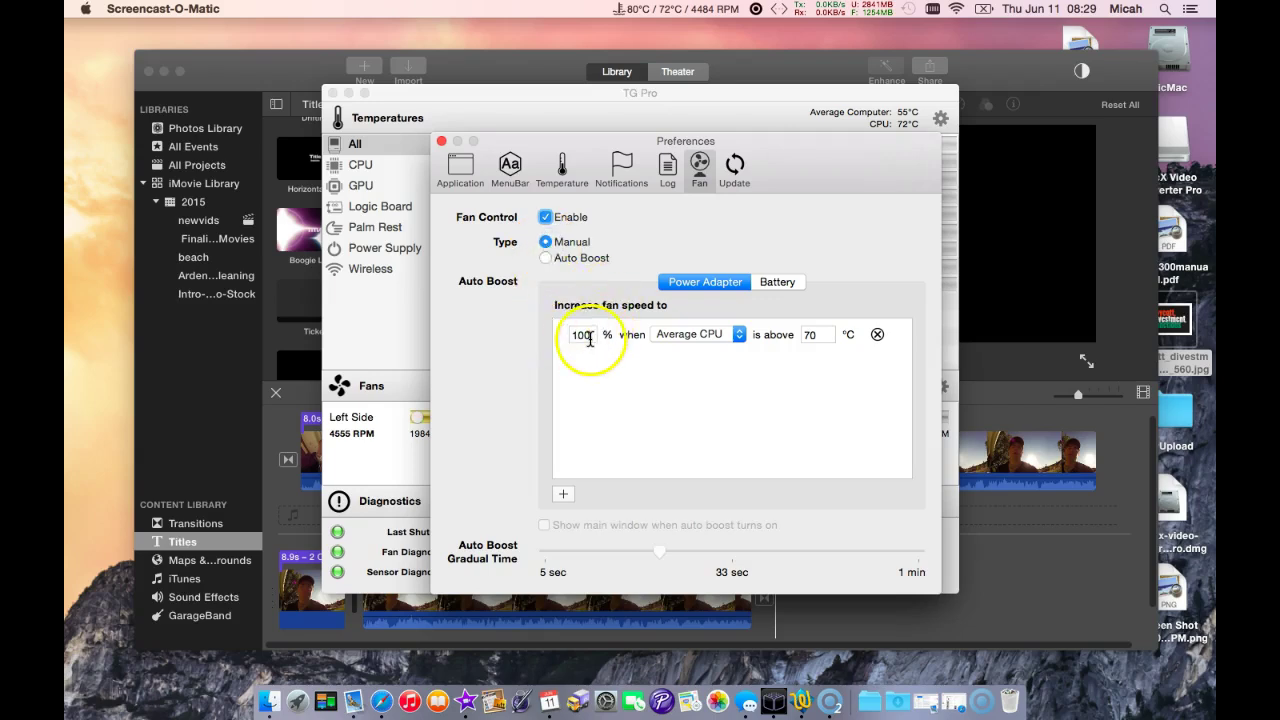
left_click(728, 8)
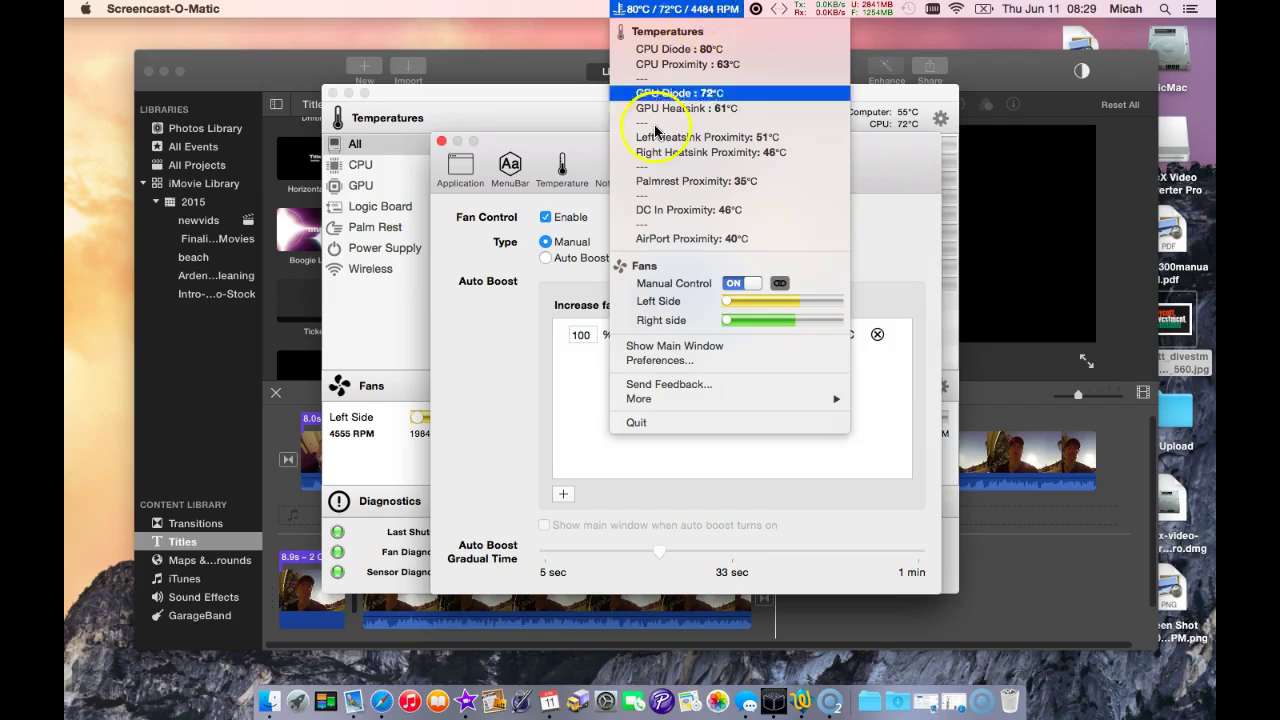
left_click(508, 319)
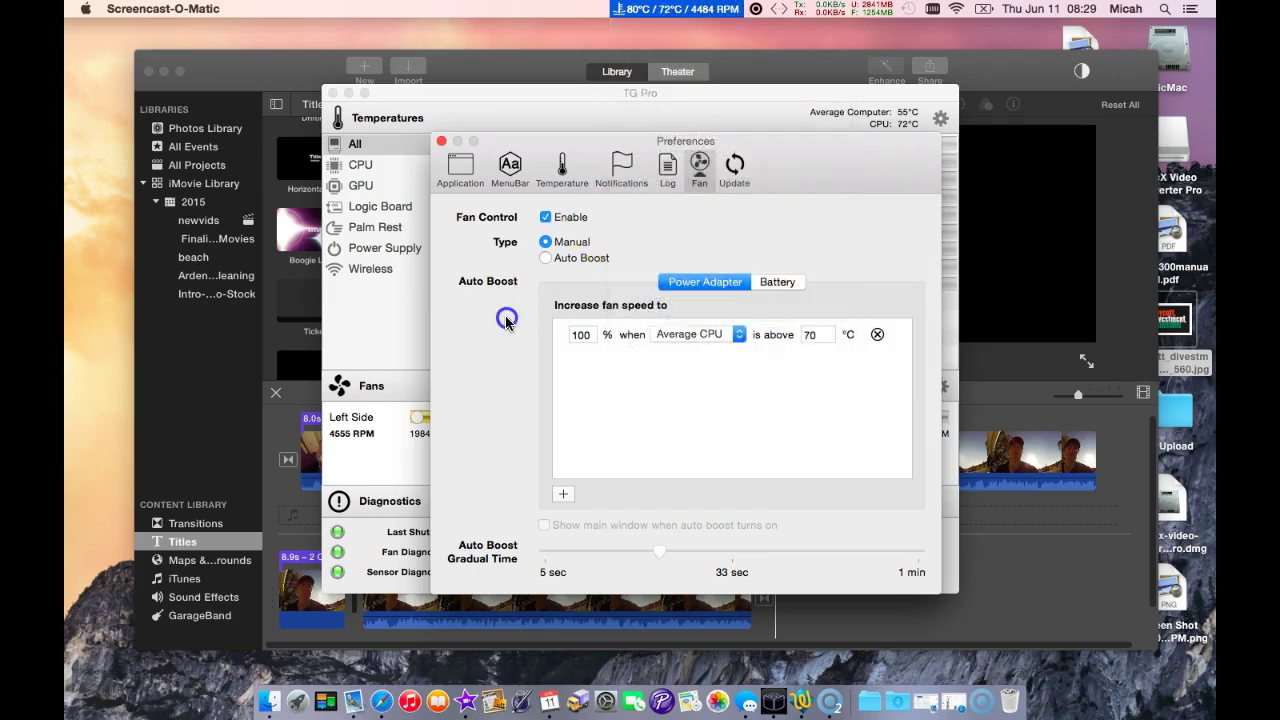
left_click(546, 259)
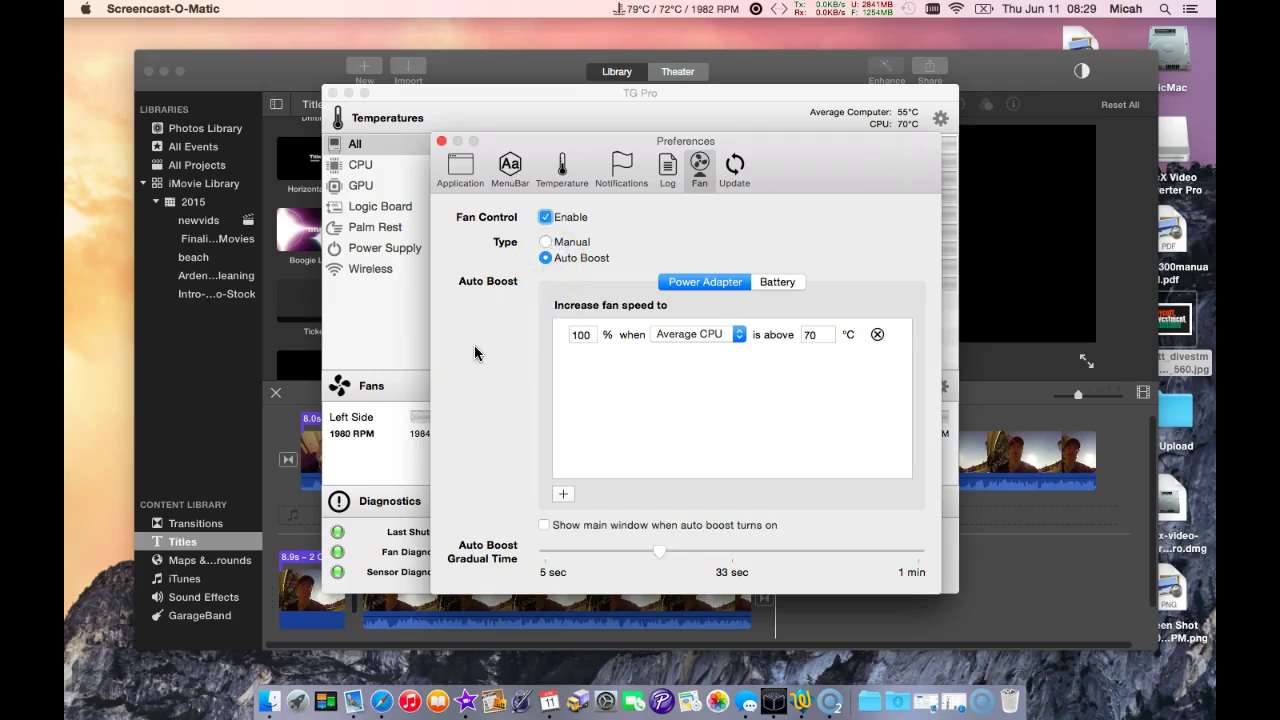
Change the Auto Boost fan speed to 50% and open Notifications preferences.
left_click(578, 334)
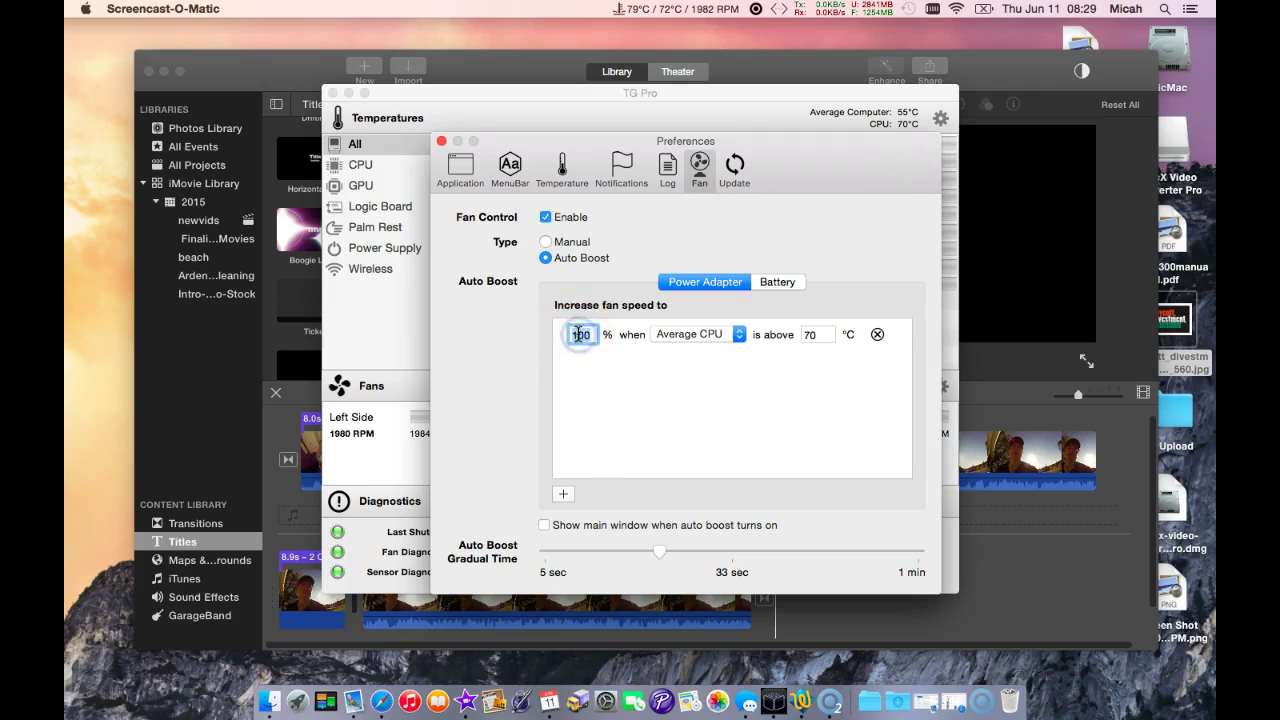
type("50")
left_click(642, 172)
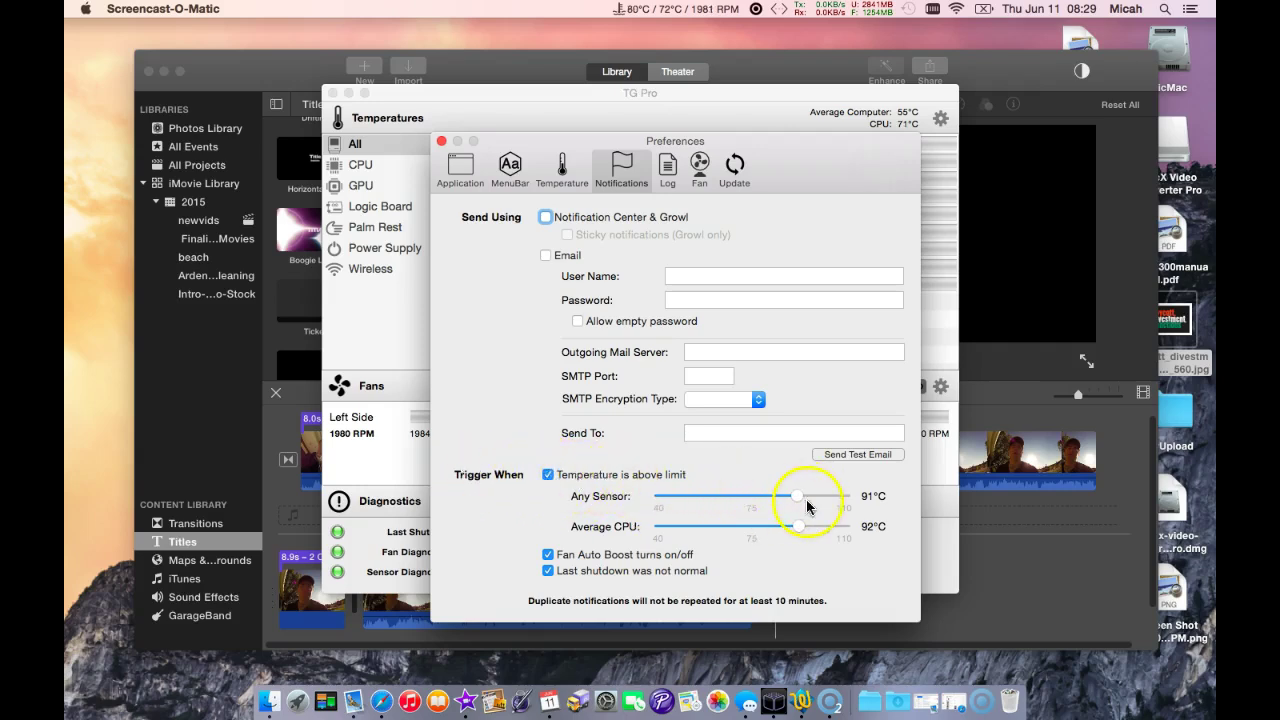
Drag the Any Sensor notification slider down to 80 °C, leaving both alert limits at 80 °C.
left_click_drag(798, 502, 770, 528)
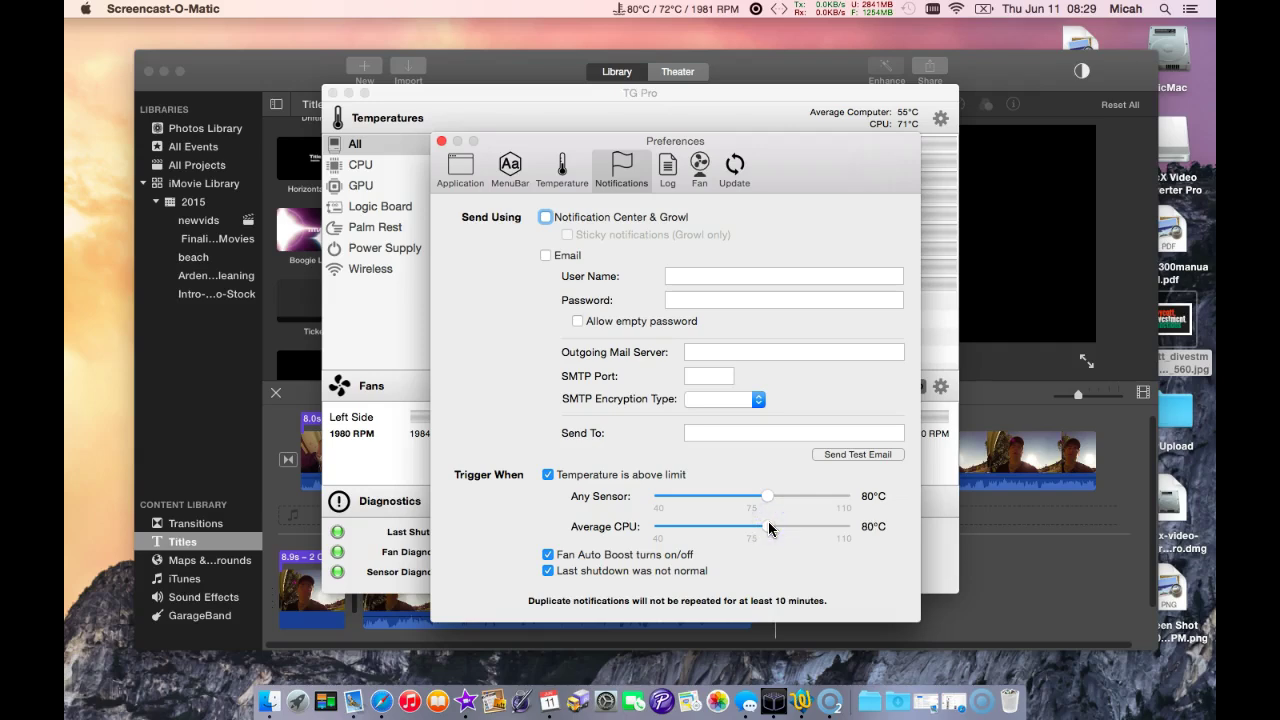
Enable SMART hard drive temperatures, view the SSD at 34°C, then disable SMART again.
left_click(562, 168)
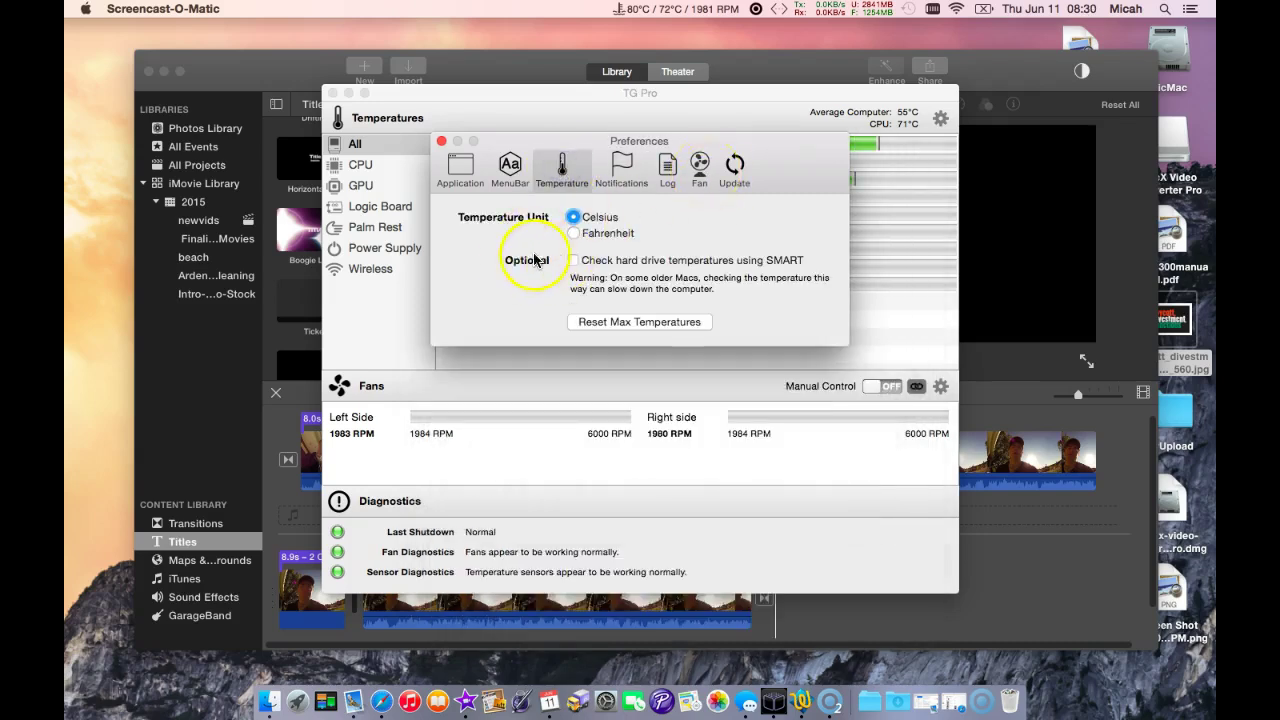
left_click(574, 261)
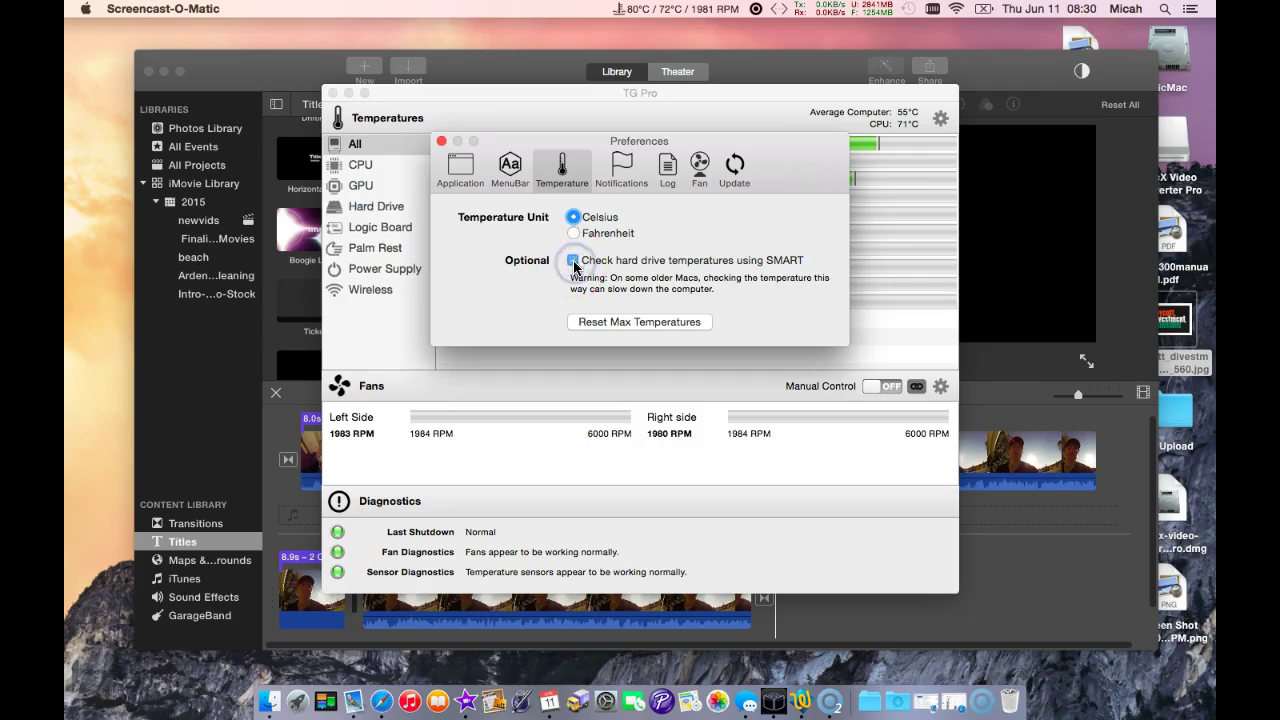
left_click_drag(550, 144, 556, 352)
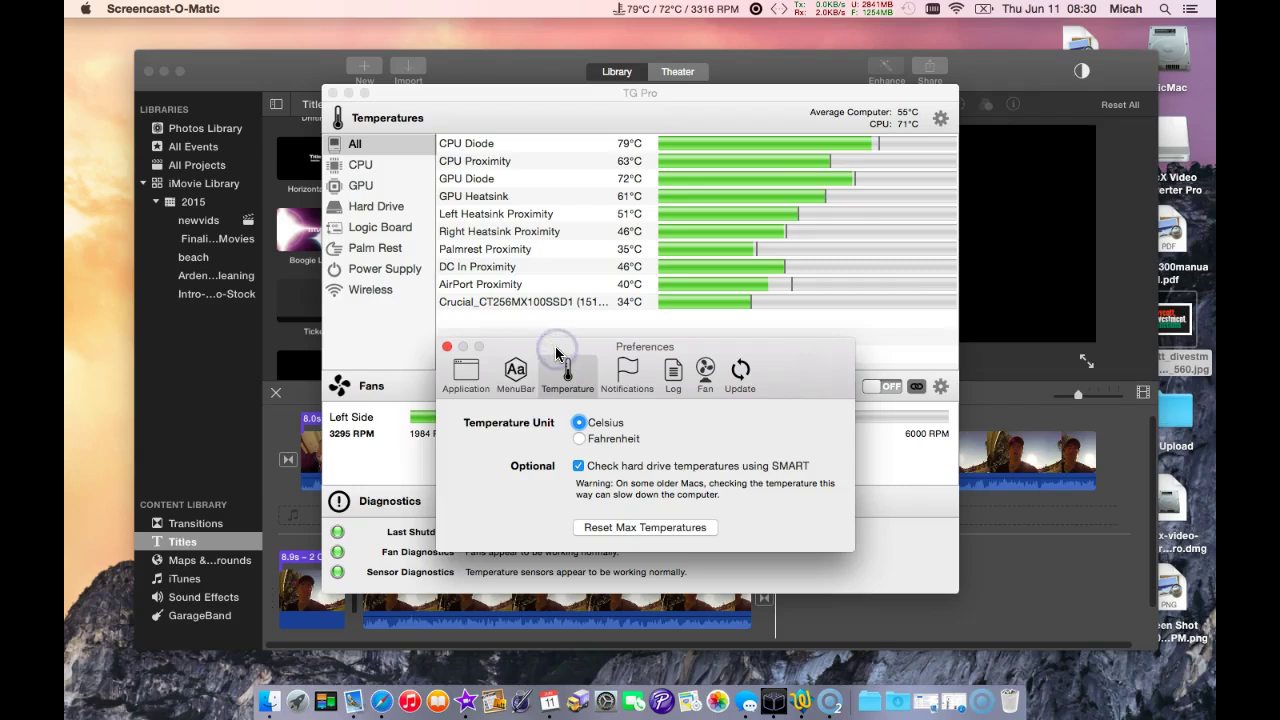
left_click(386, 208)
left_click(388, 207)
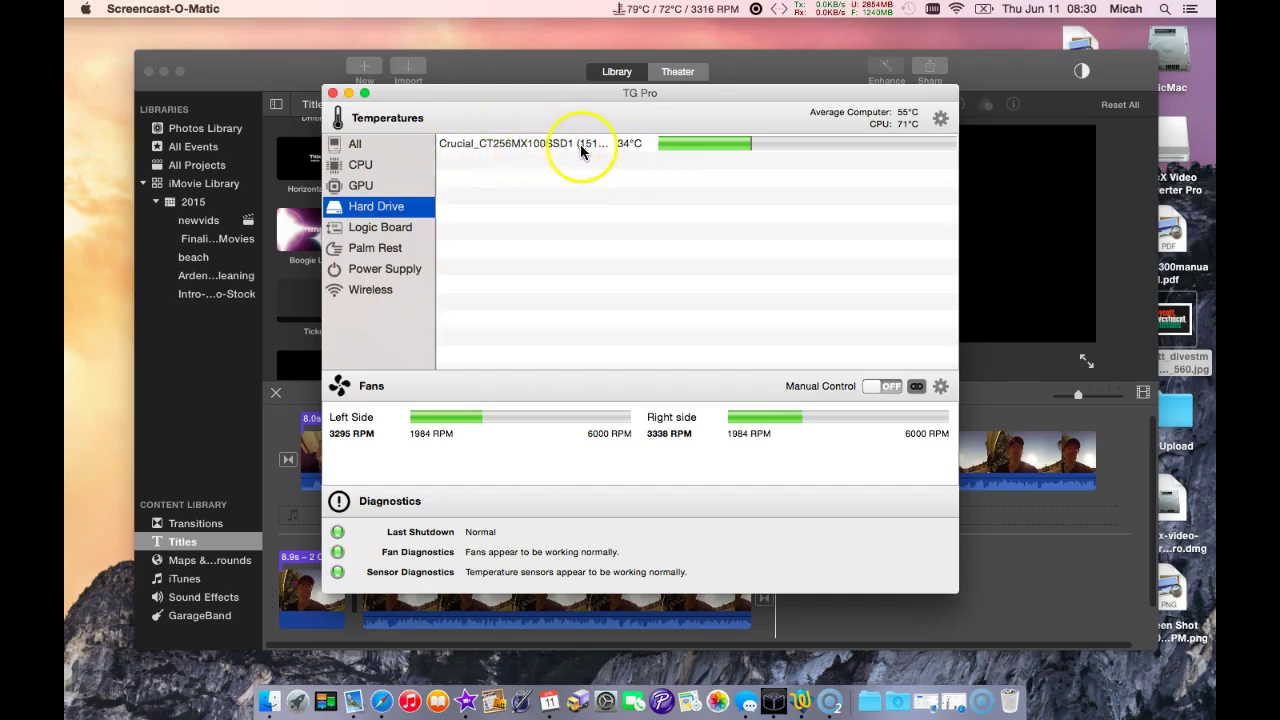
left_click(940, 118)
left_click(573, 261)
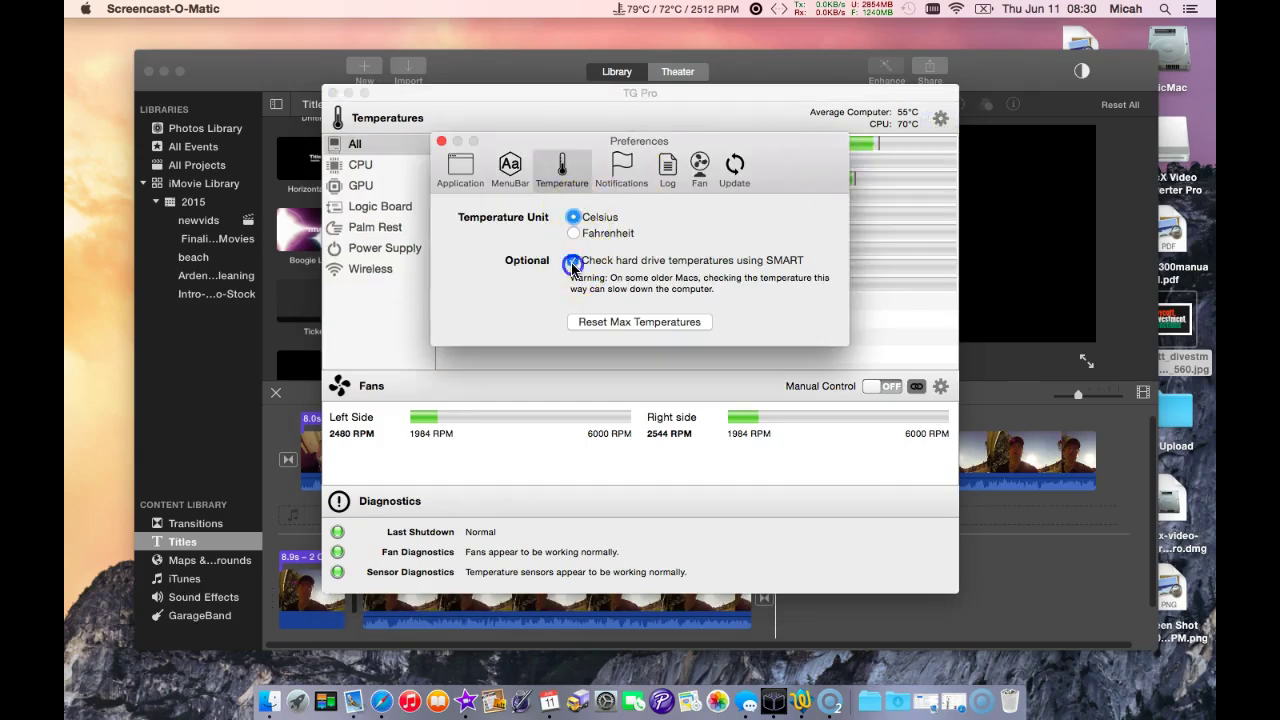
Review Notifications and Fan settings, setting Auto Boost gradual time back to 33 sec.
left_click(622, 176)
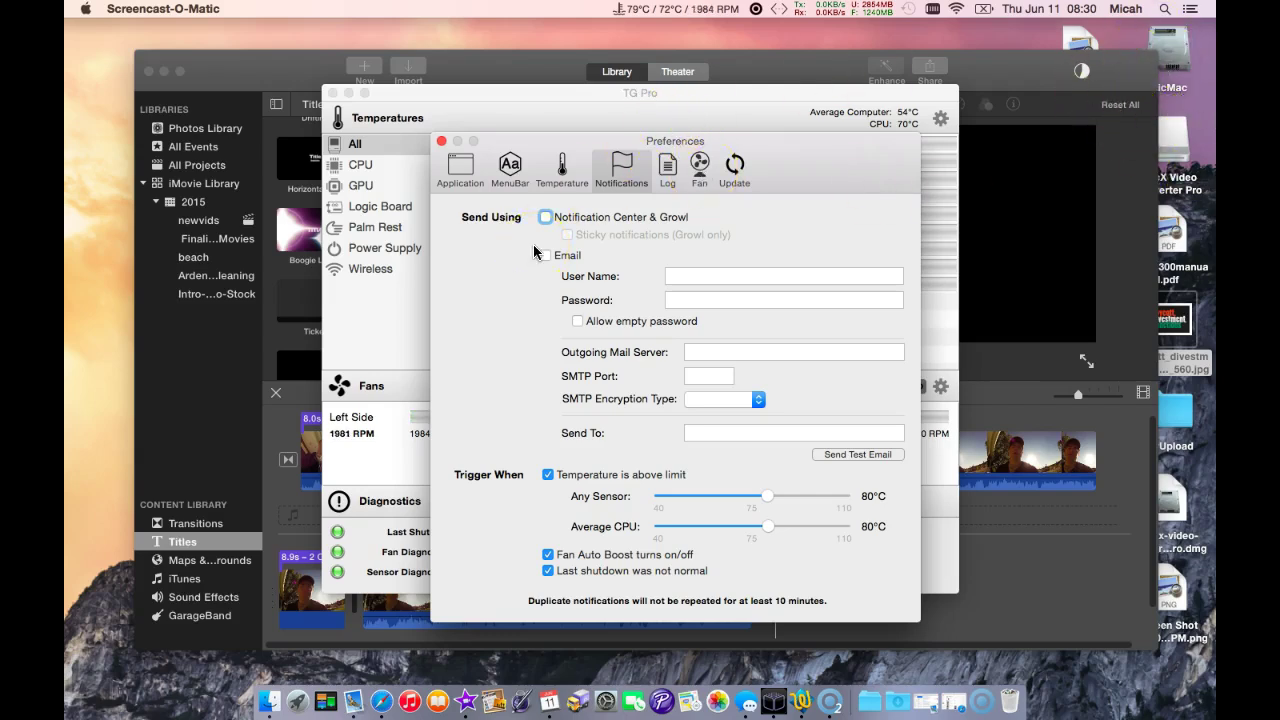
left_click(698, 168)
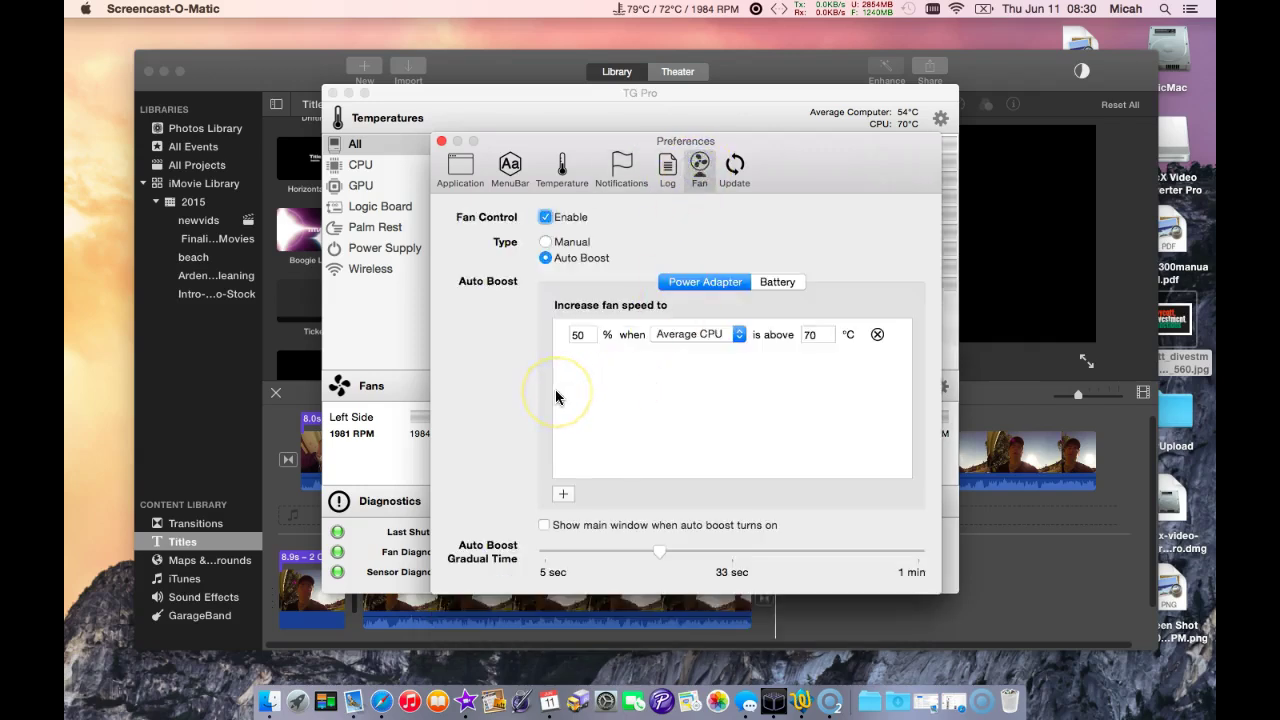
left_click(730, 549)
left_click(460, 168)
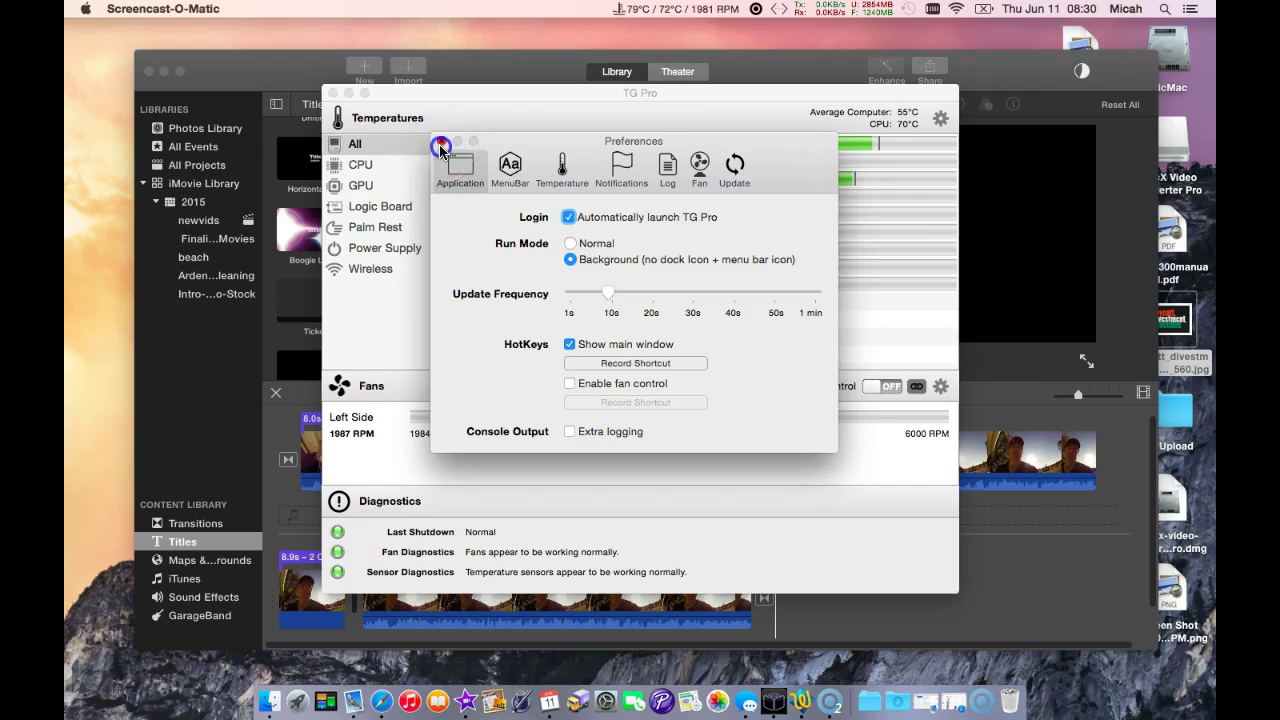
Close Preferences, leaving the main window with fans near 1986 RPM and normal diagnostics.
left_click(441, 145)
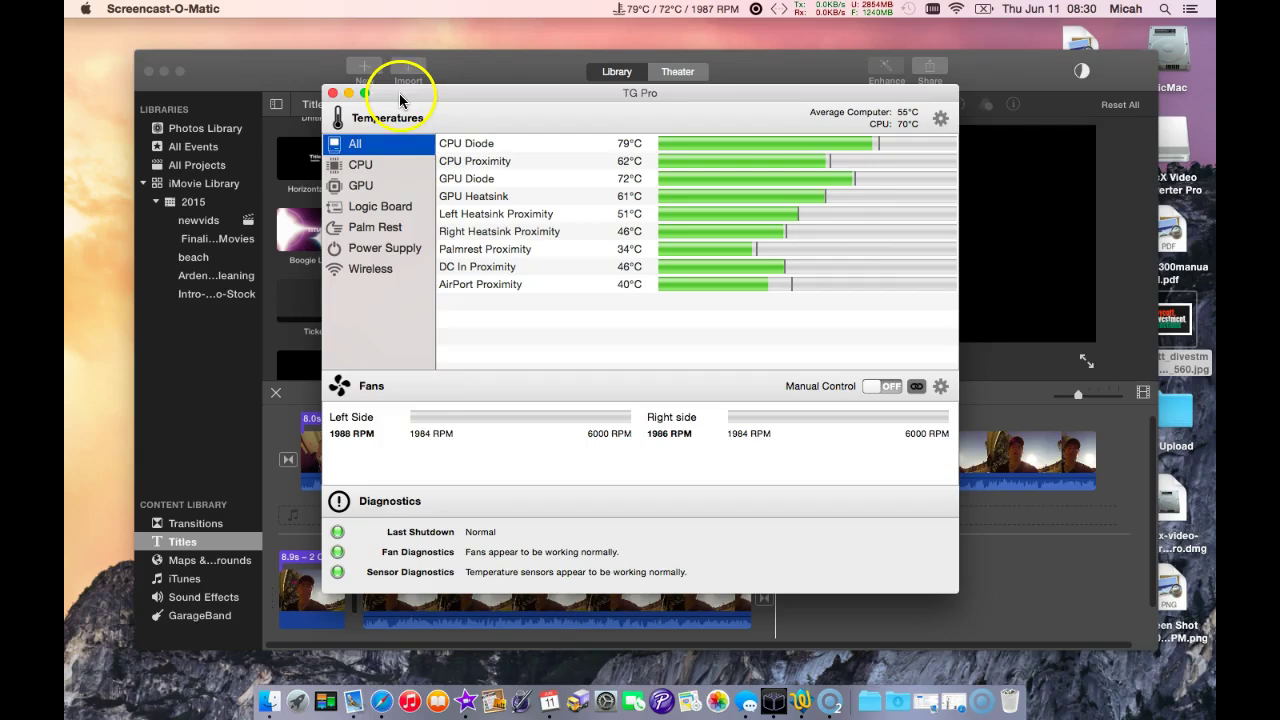
Raise the TG Pro main window to the top of the screen, showing fans near 2822 and 2831 RPM.
left_click_drag(400, 97, 450, 42)
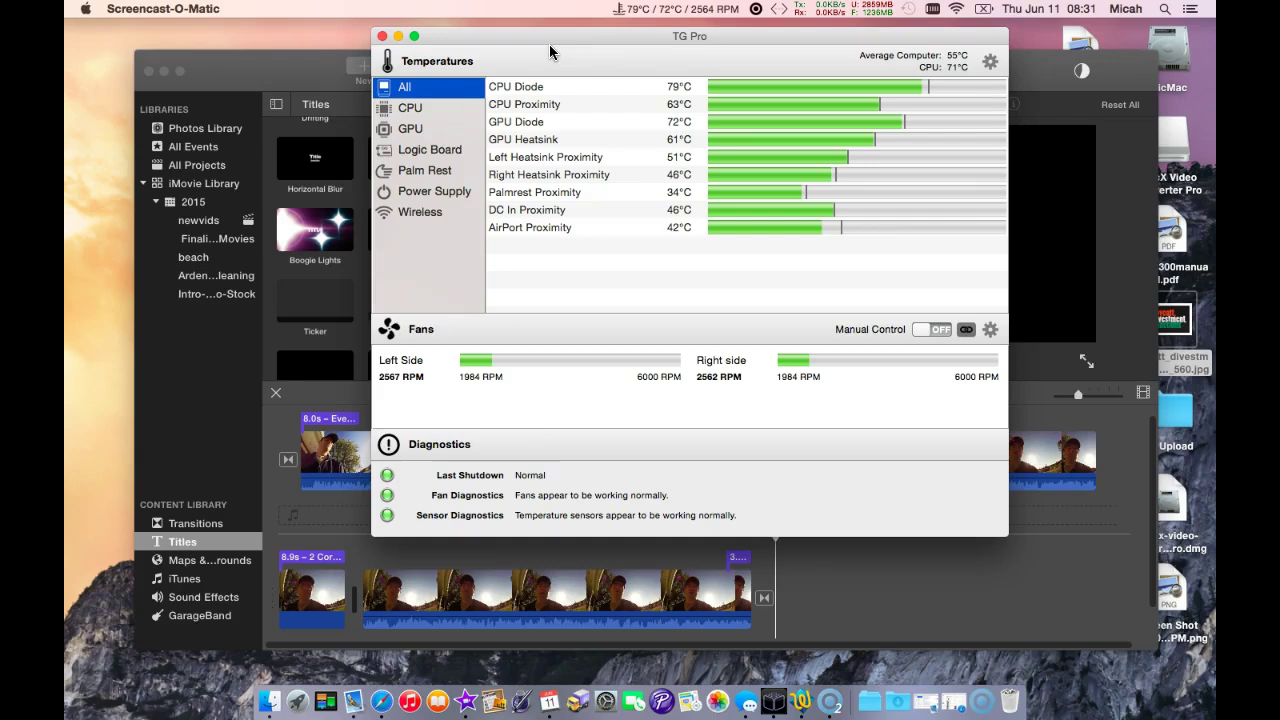
left_click(550, 47)
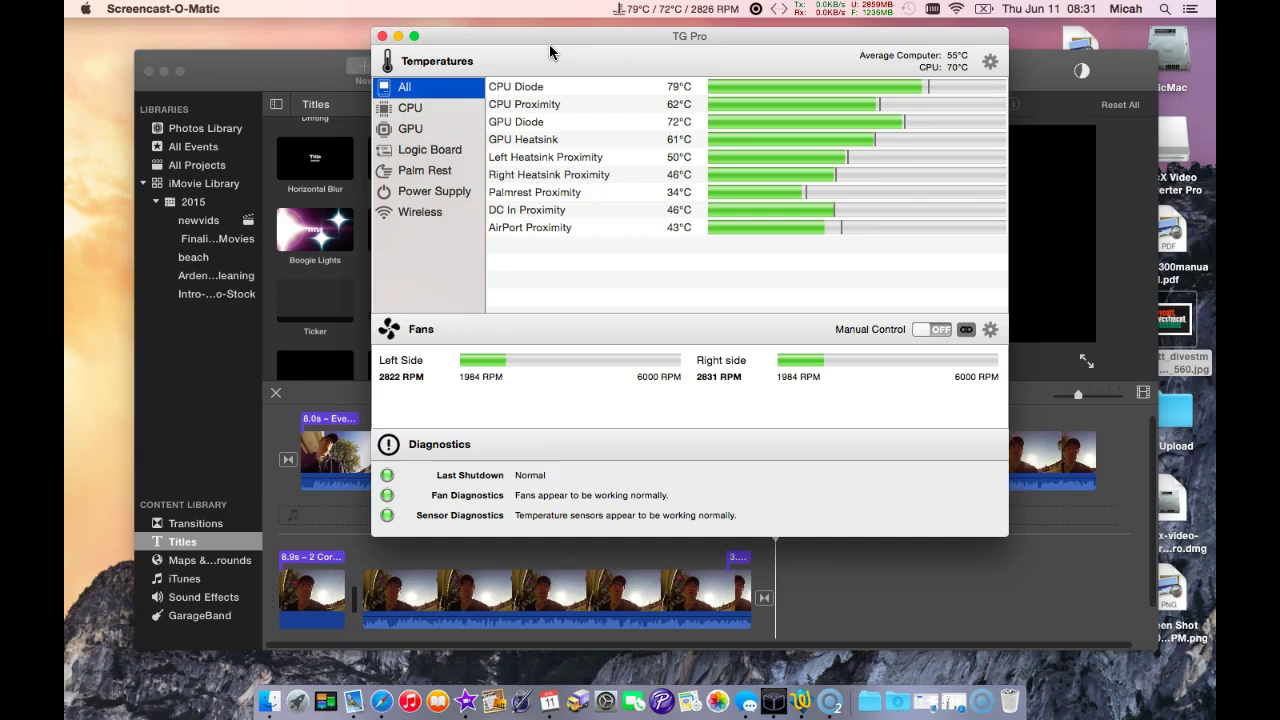
left_click(707, 12)
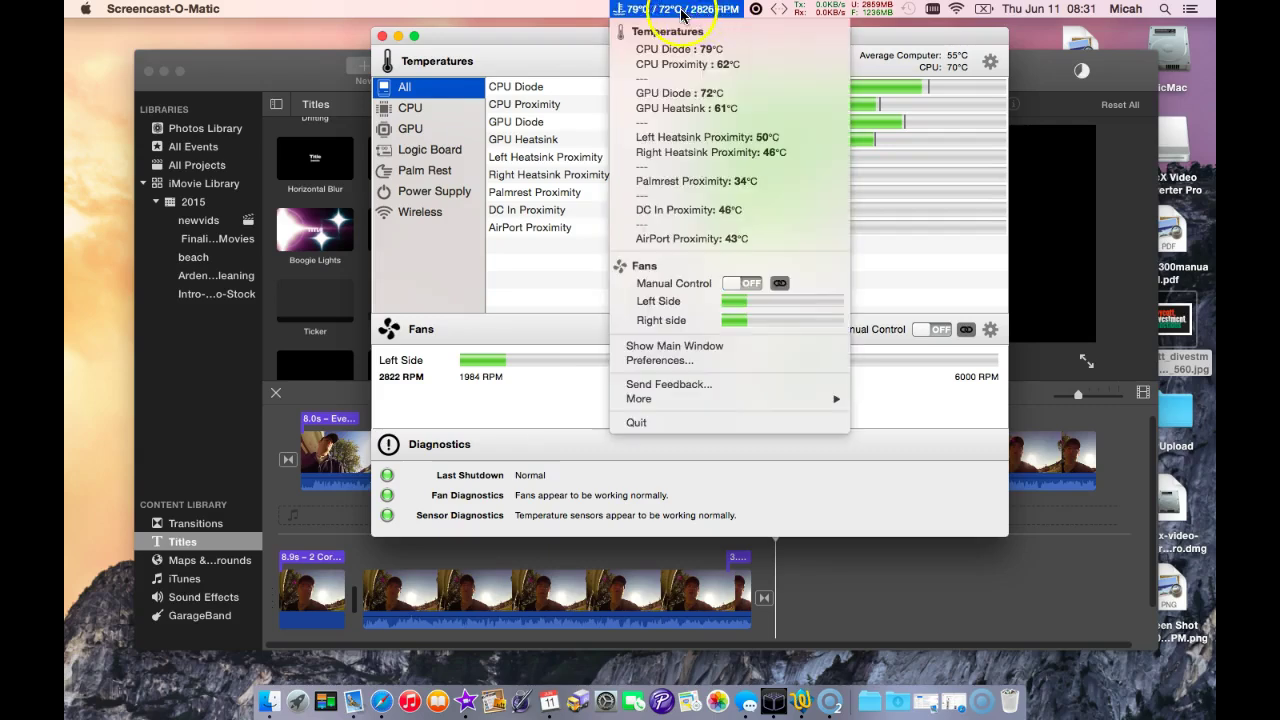
left_click(578, 46)
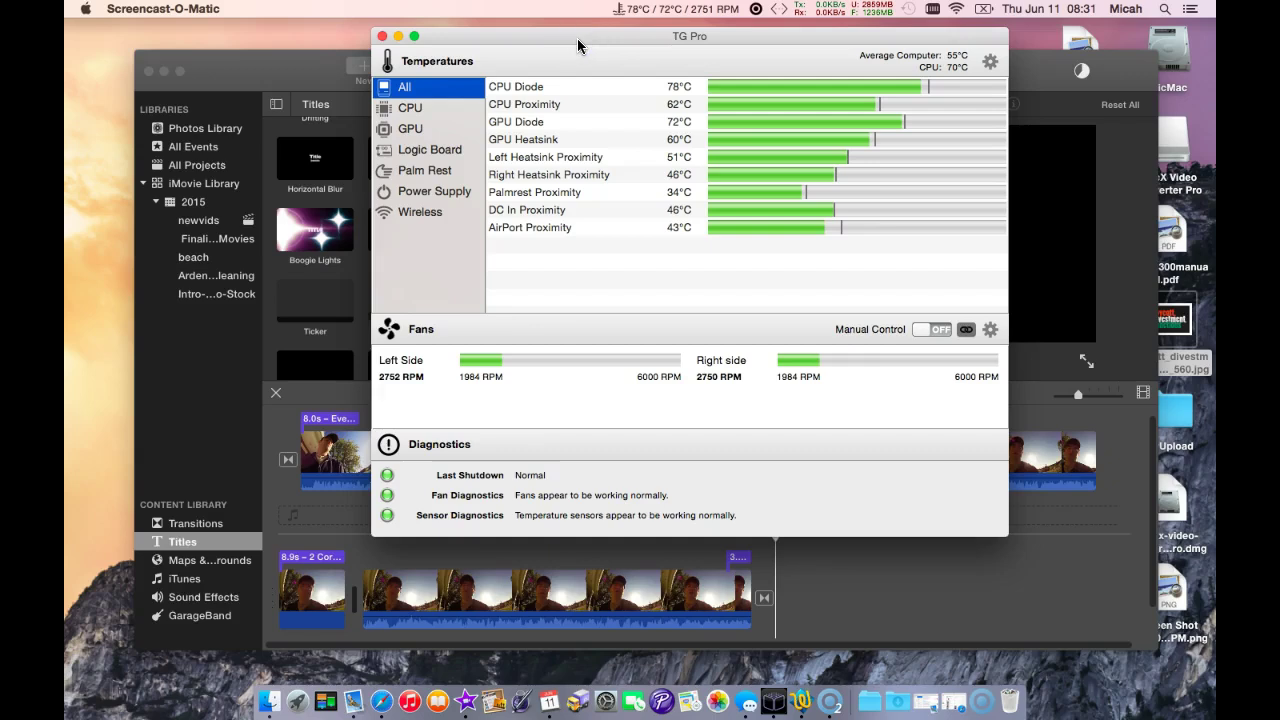
left_click(597, 280)
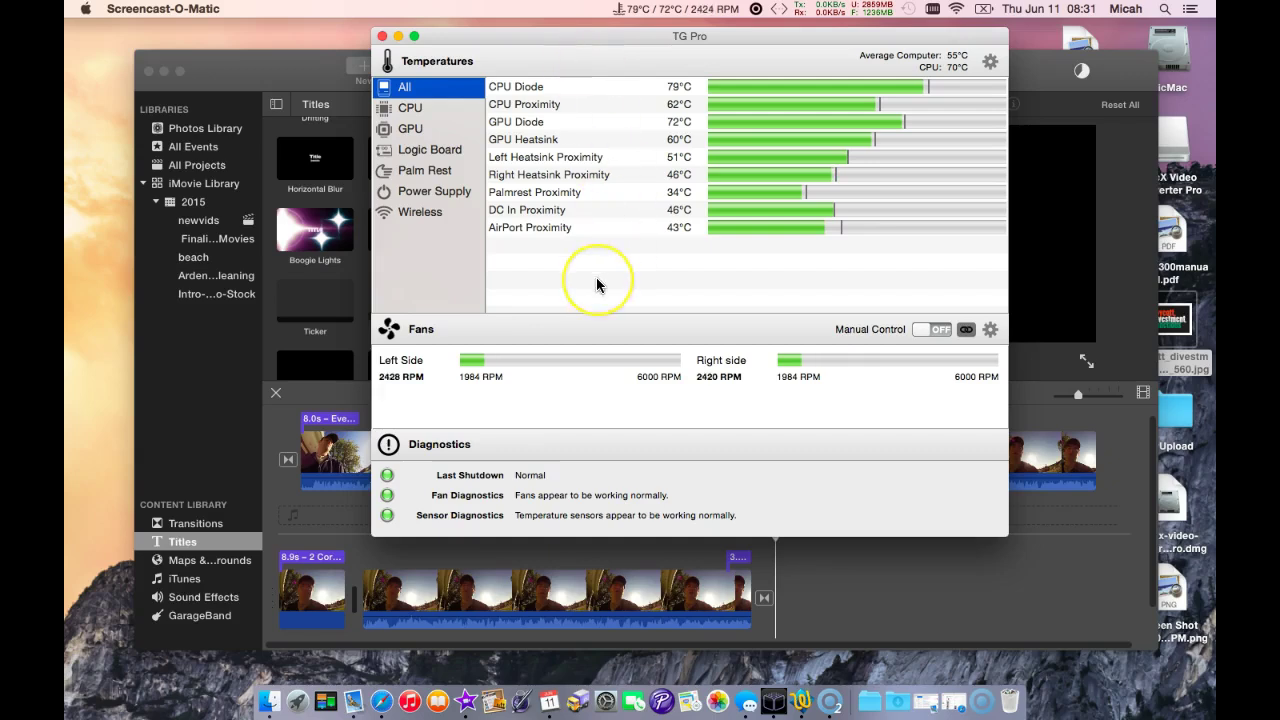